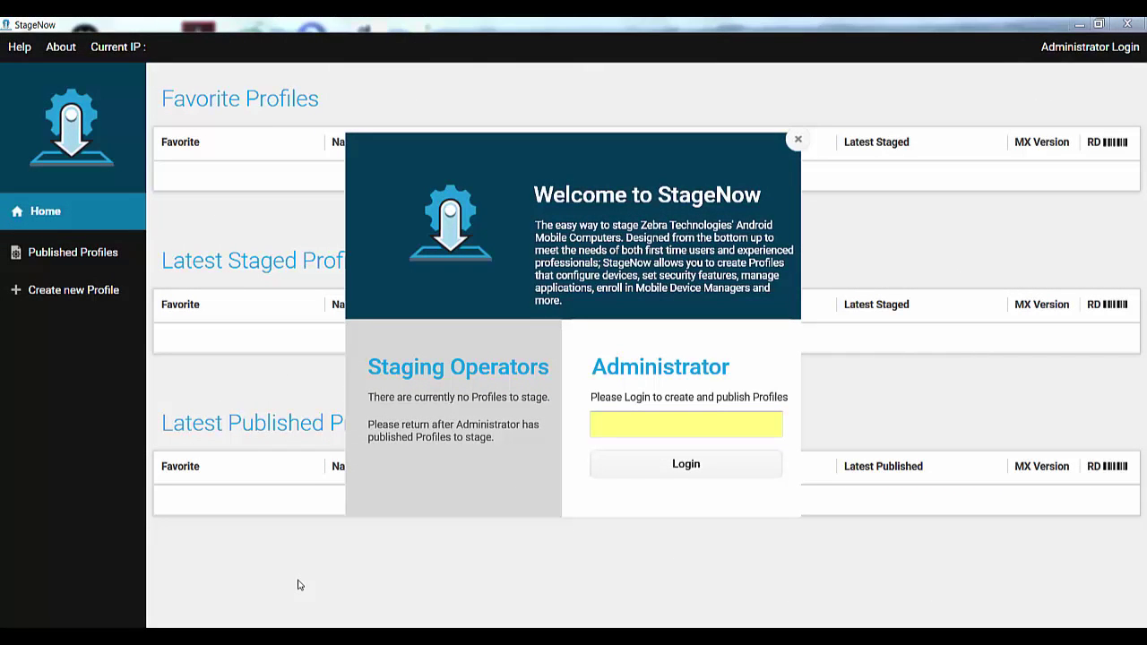
Log in as administrator with the account password.
{"action": "left_click", "coordinate": [617, 426]}
{"action": "type", "text": "*********"}
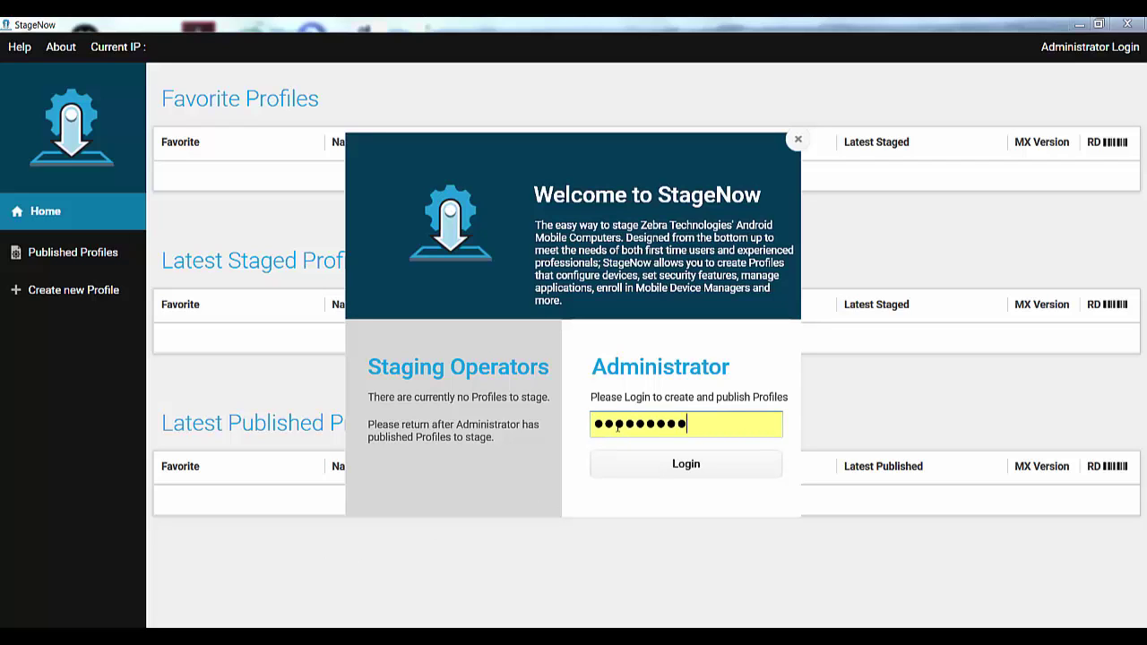
{"action": "left_click", "coordinate": [661, 476]}
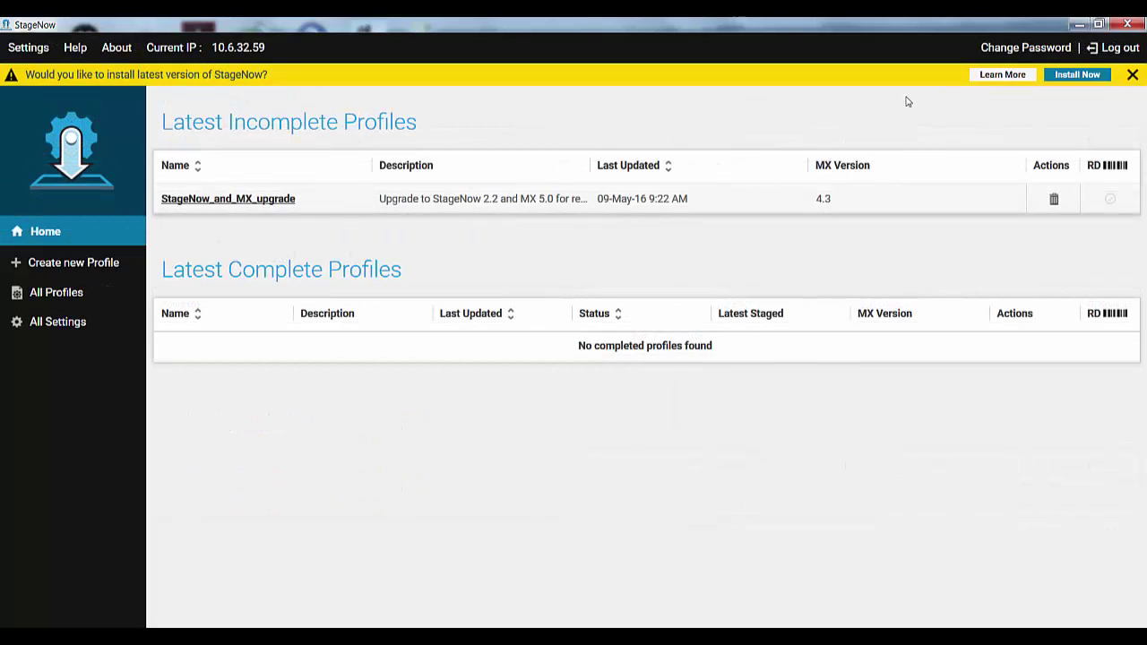
Review the release notes of the available software update, and turn off Check for Updates on startup.
{"action": "left_click", "coordinate": [1003, 75]}
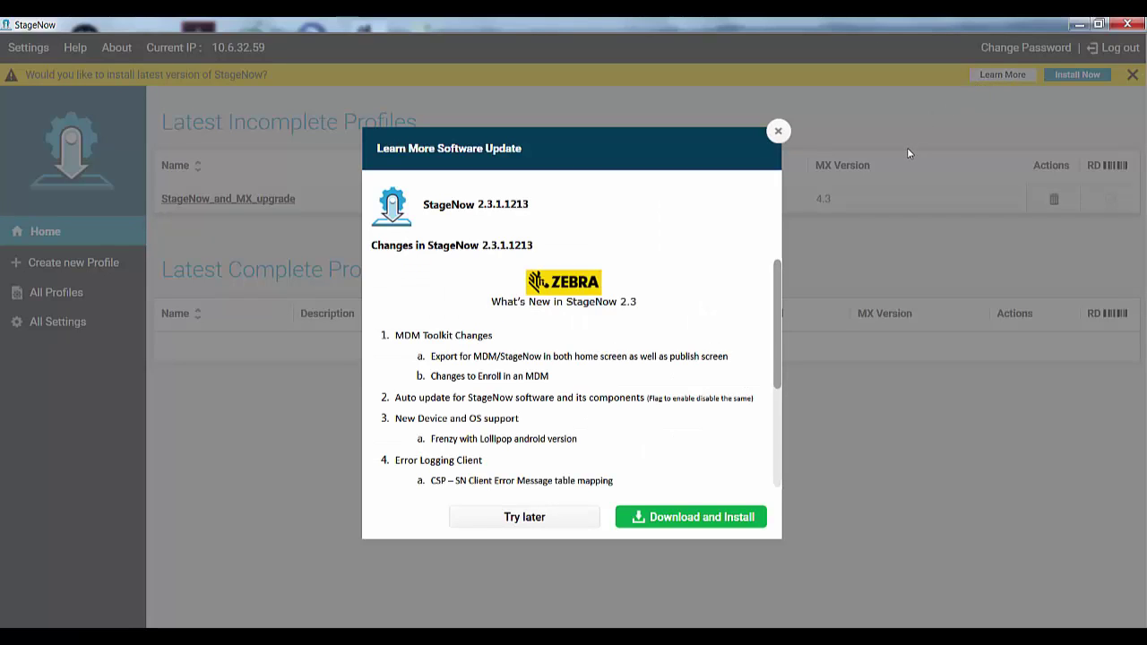
{"action": "left_click", "coordinate": [778, 131]}
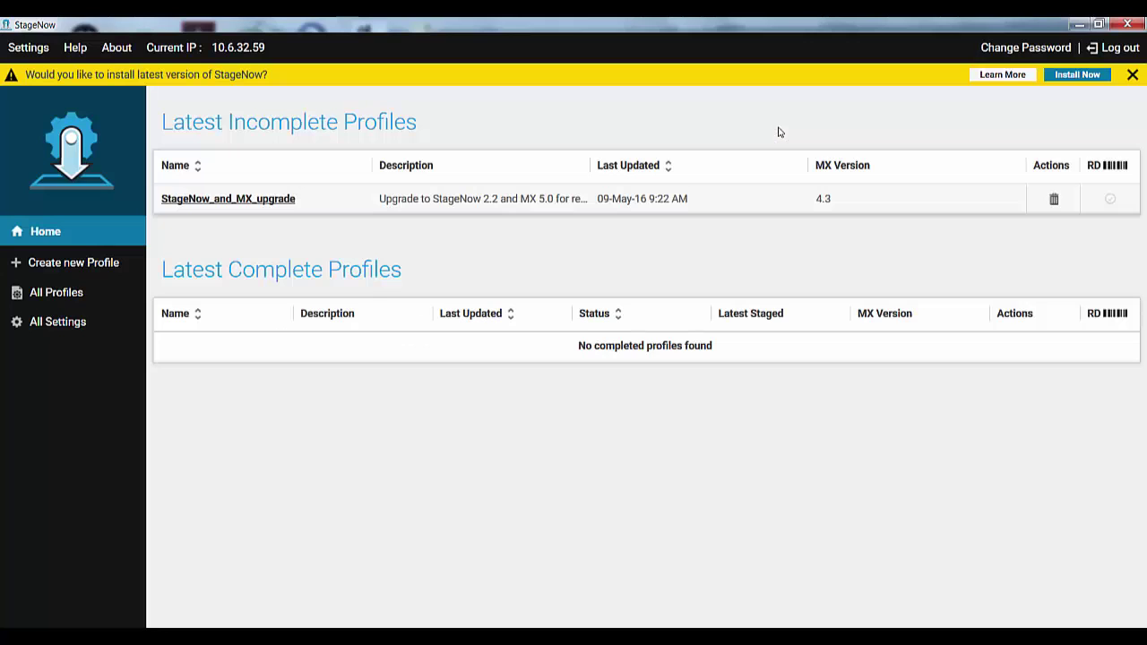
{"action": "left_click", "coordinate": [28, 48]}
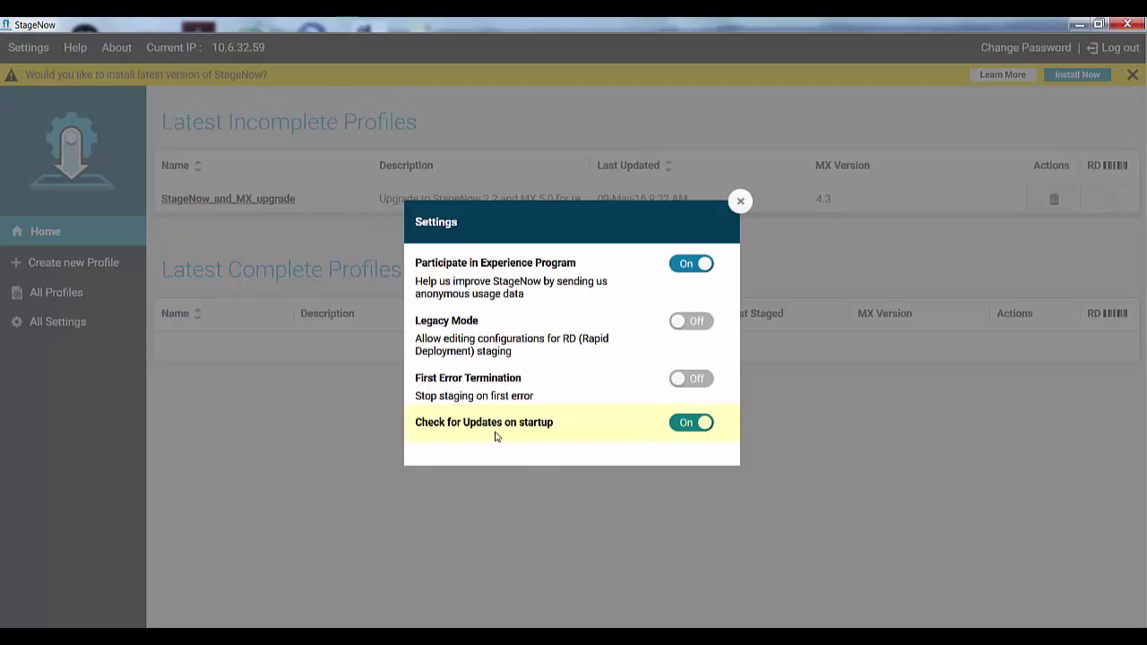
{"action": "left_click", "coordinate": [678, 427]}
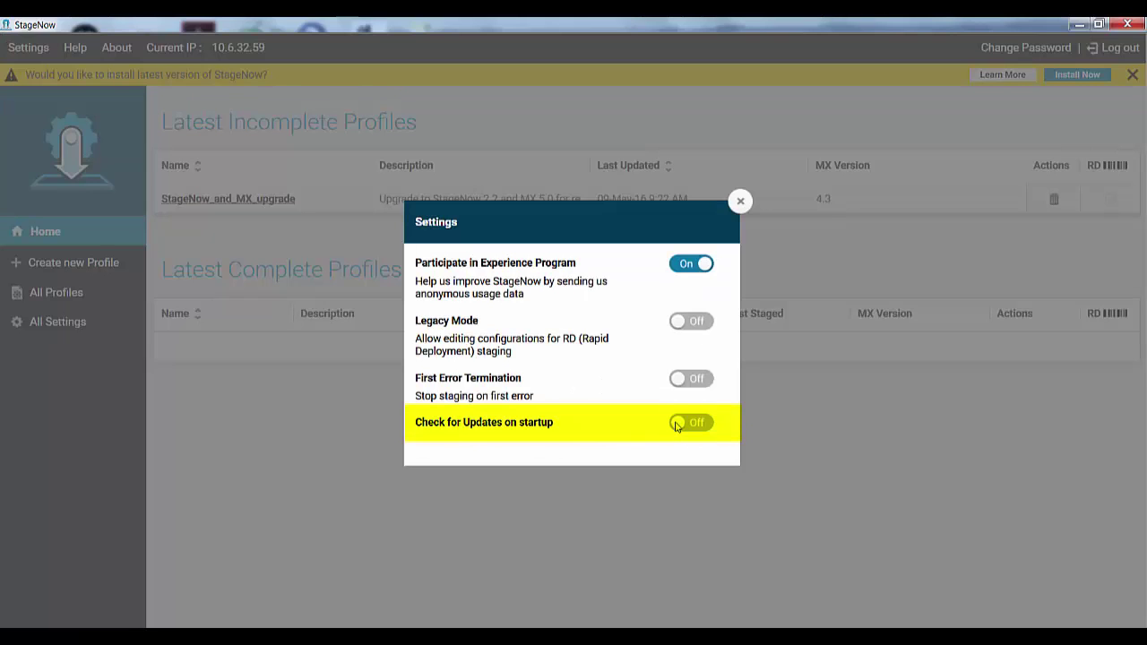
{"action": "left_click", "coordinate": [740, 201]}
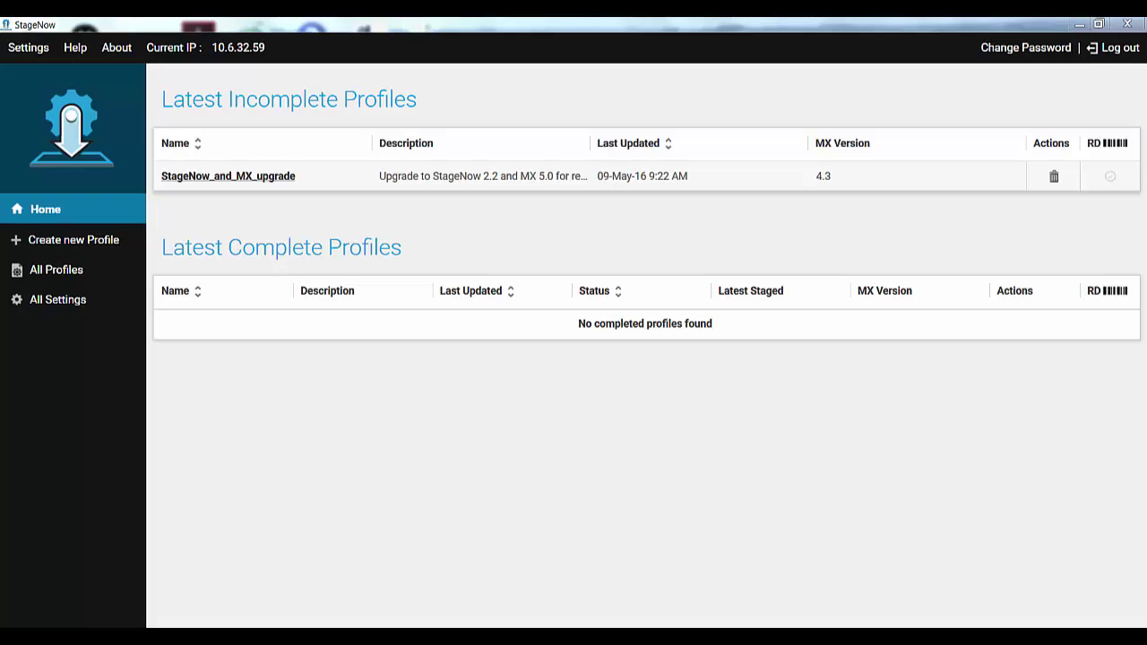
Start creating a new profile and select MX 5.1 as the device's MX version.
{"action": "left_click", "coordinate": [111, 242]}
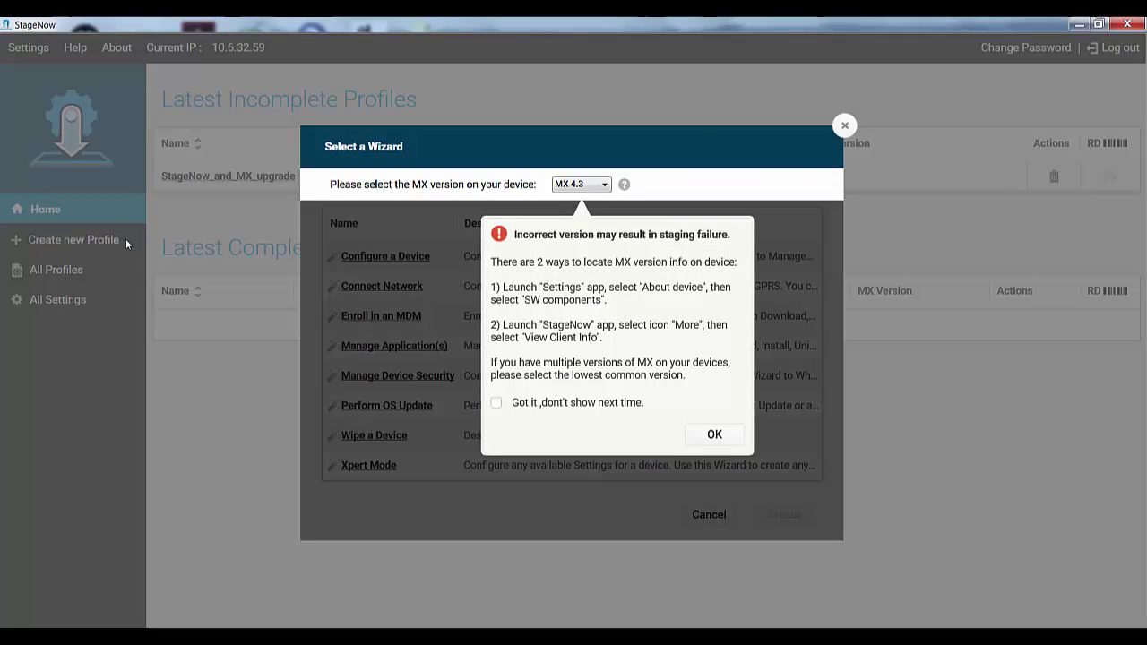
{"action": "left_click", "coordinate": [604, 186]}
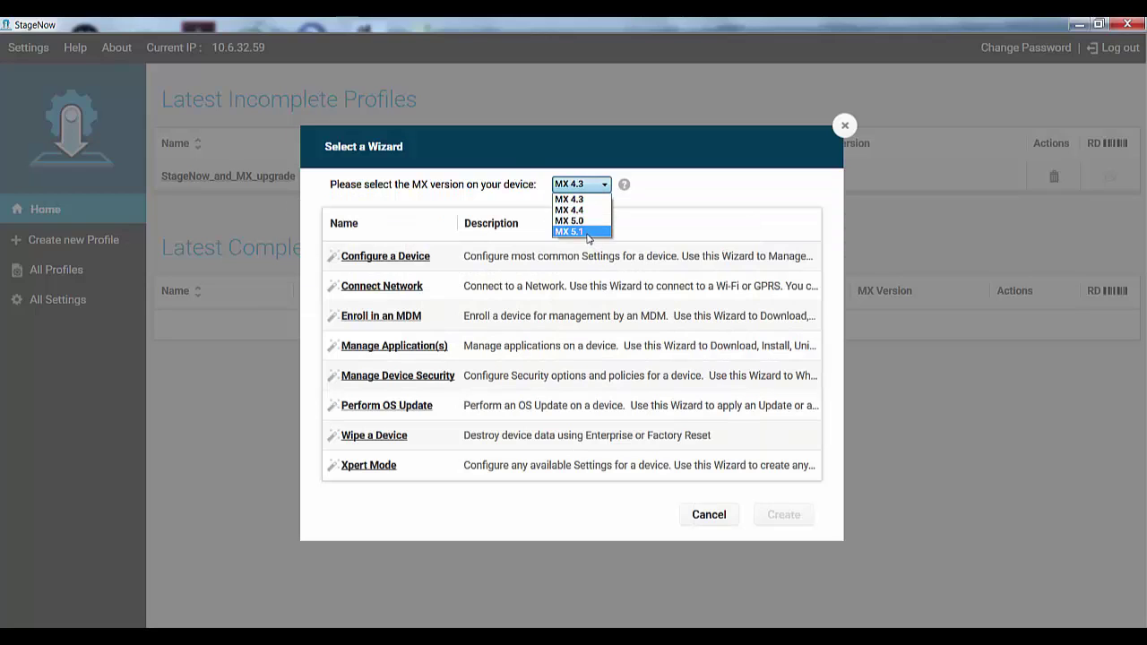
{"action": "left_click", "coordinate": [588, 232]}
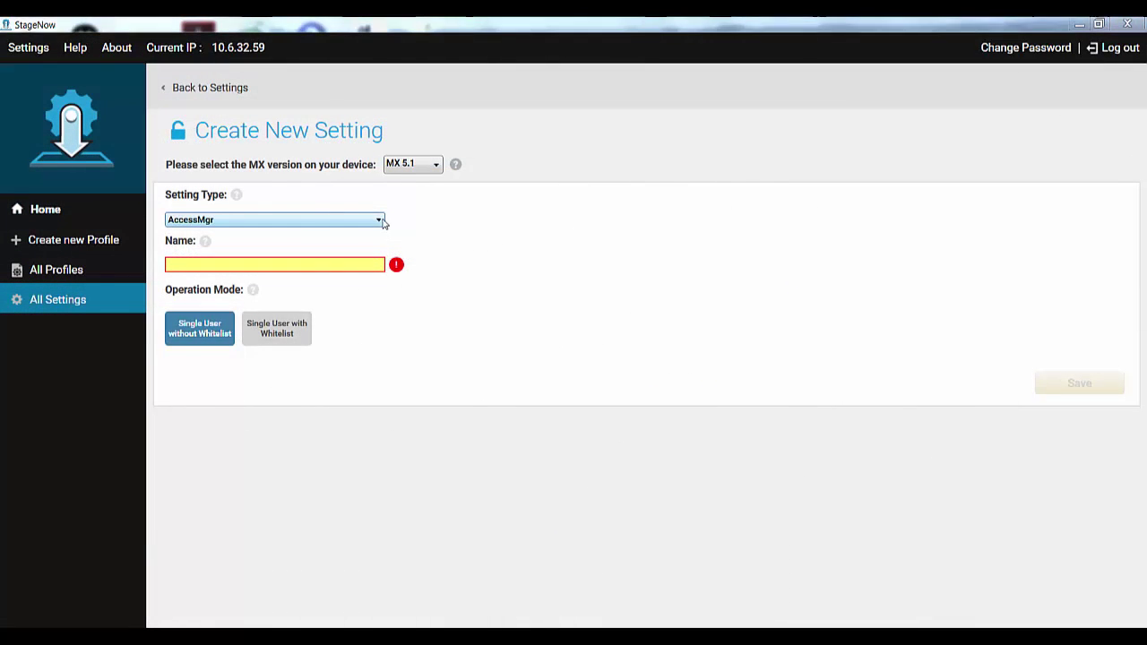
Choose UiMgr as the new setting's type and name the setting SetLocaleExtended.
{"action": "left_click", "coordinate": [379, 220]}
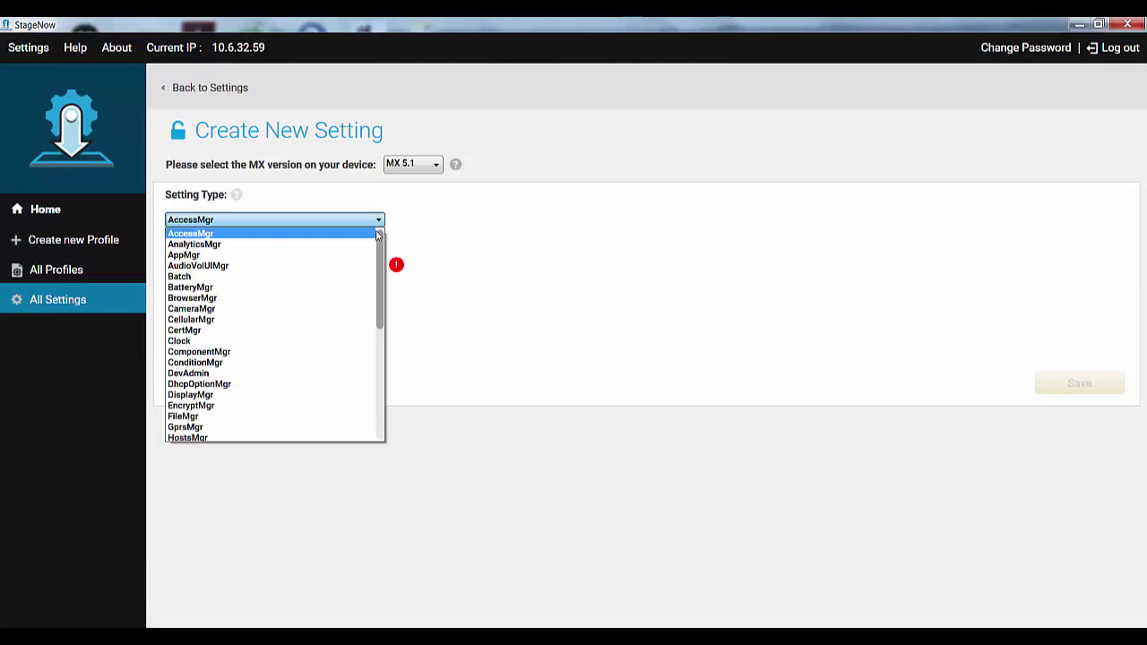
{"action": "scroll", "coordinate": [338, 386], "scroll_direction": "down", "scroll_amount": 7}
{"action": "scroll", "coordinate": [339, 390], "scroll_direction": "down", "scroll_amount": 2}
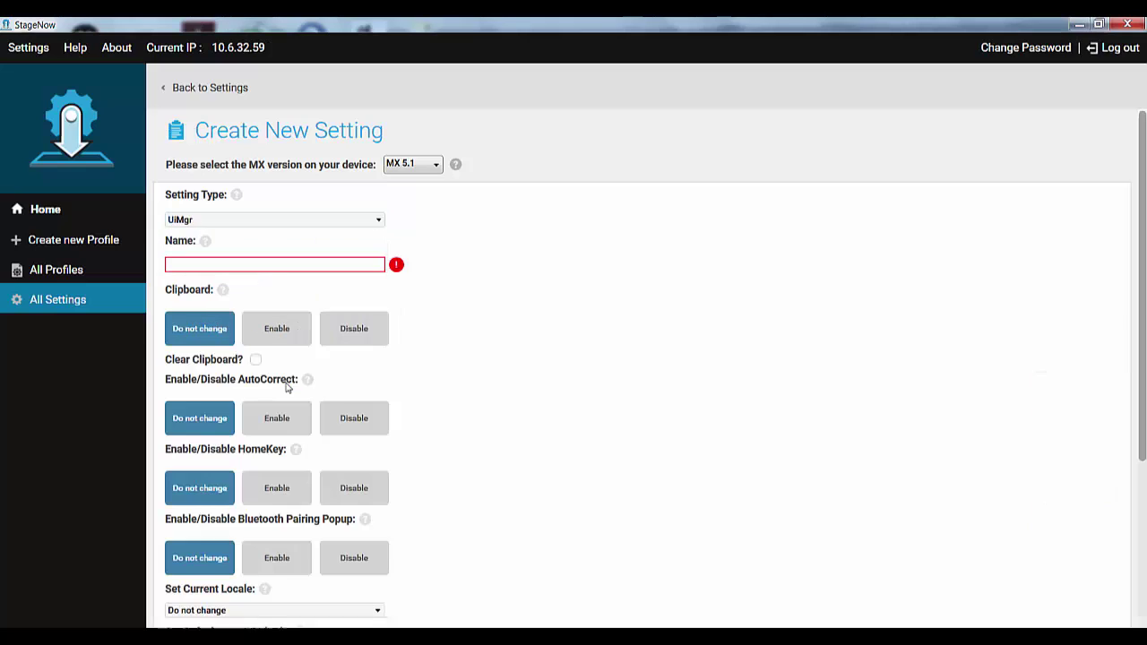
{"action": "left_click", "coordinate": [298, 264]}
{"action": "type", "text": "SetLocaleExtend"}
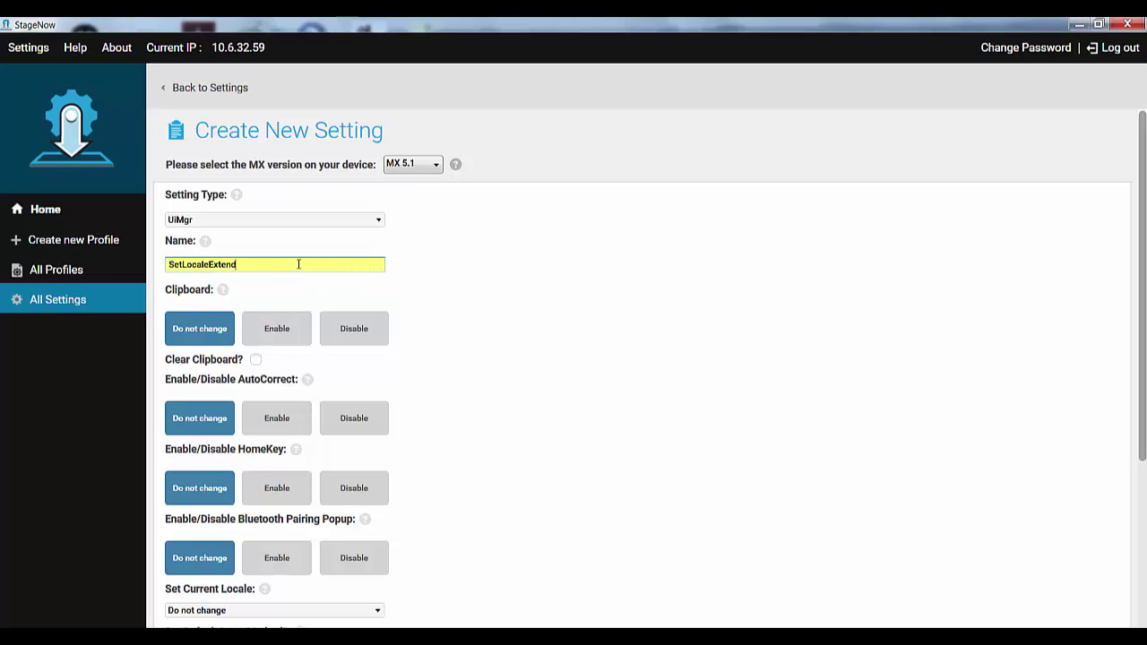
{"action": "type", "text": "ed"}
Set the current locale to Extended and look through the available extended locales.
{"action": "scroll", "coordinate": [1145, 445], "scroll_direction": "down", "scroll_amount": 2}
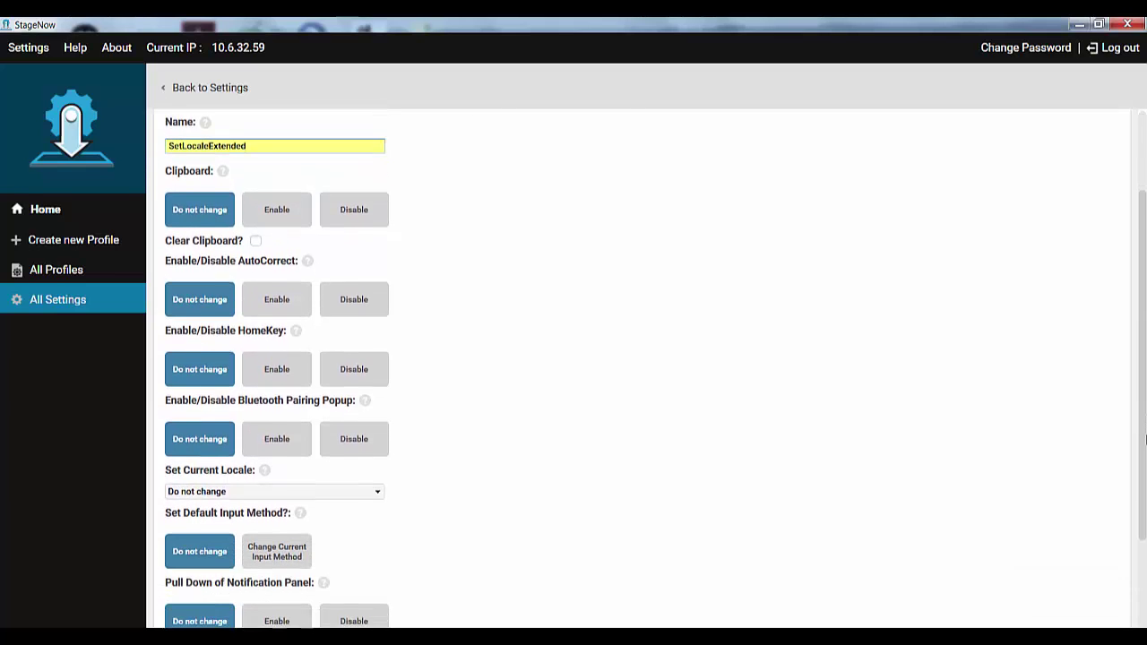
{"action": "scroll", "coordinate": [1145, 445], "scroll_direction": "down", "scroll_amount": 1}
{"action": "left_click", "coordinate": [327, 448]}
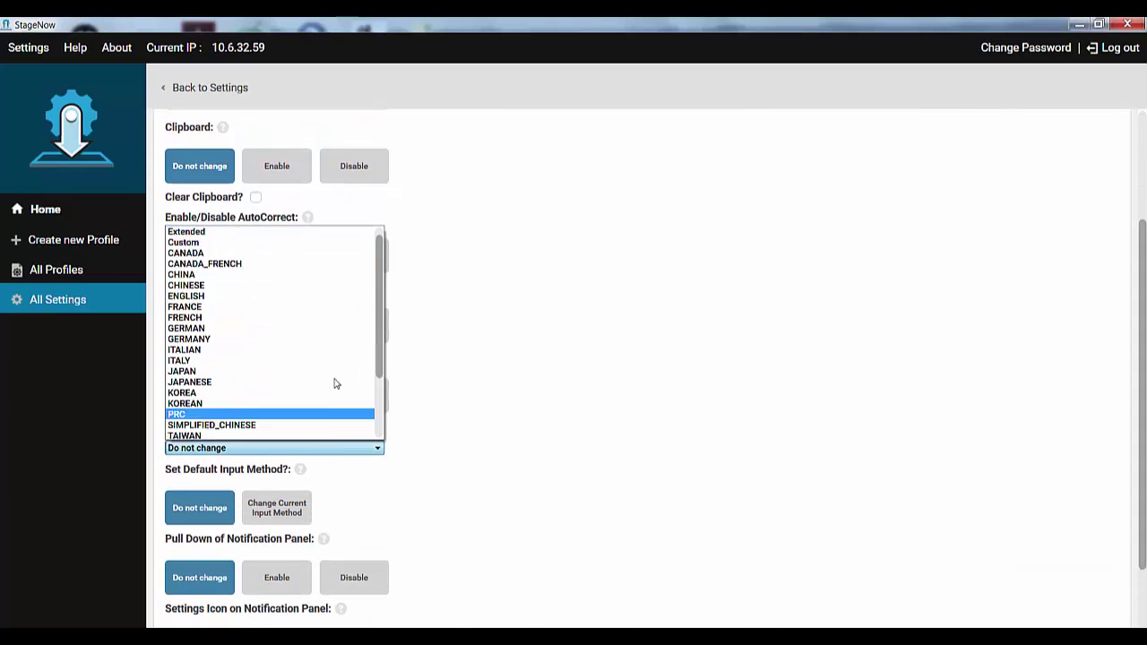
{"action": "left_click", "coordinate": [324, 234]}
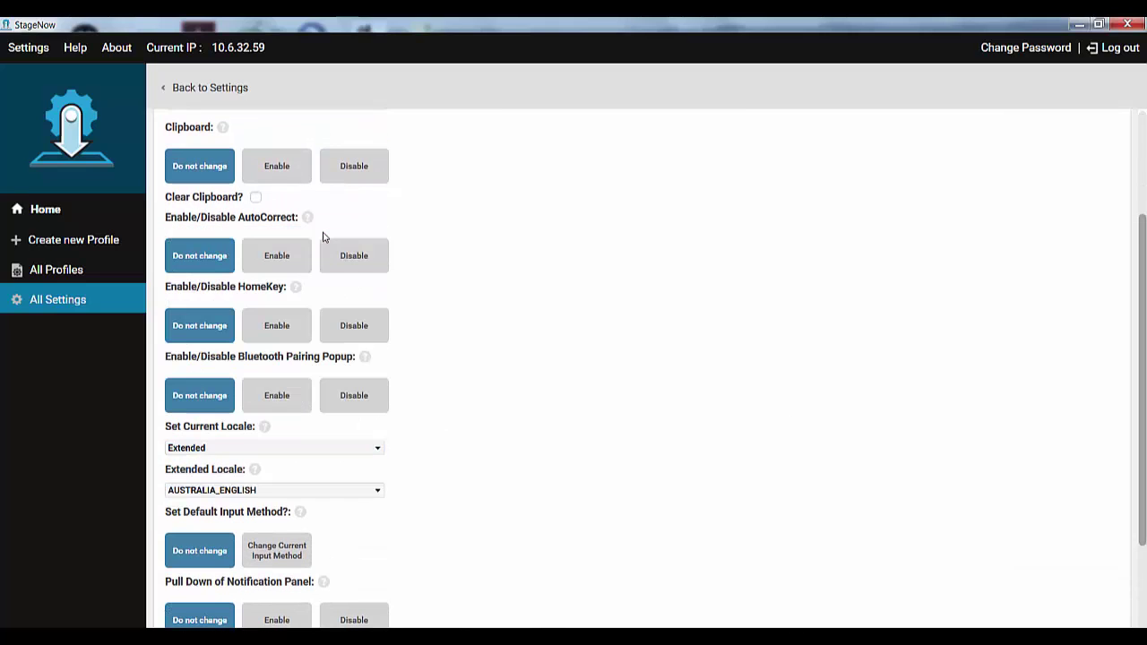
{"action": "left_click", "coordinate": [380, 494]}
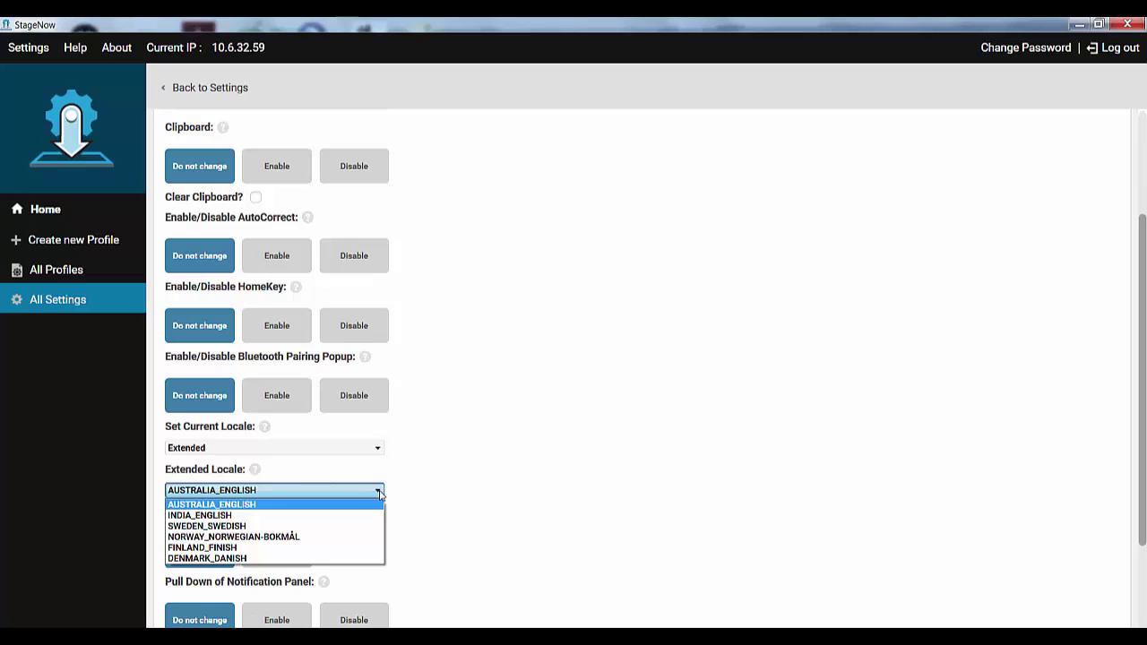
{"action": "left_click", "coordinate": [377, 447]}
Set the current locale to Custom with de_CH as the custom locale, and save the setting.
{"action": "left_click", "coordinate": [377, 447]}
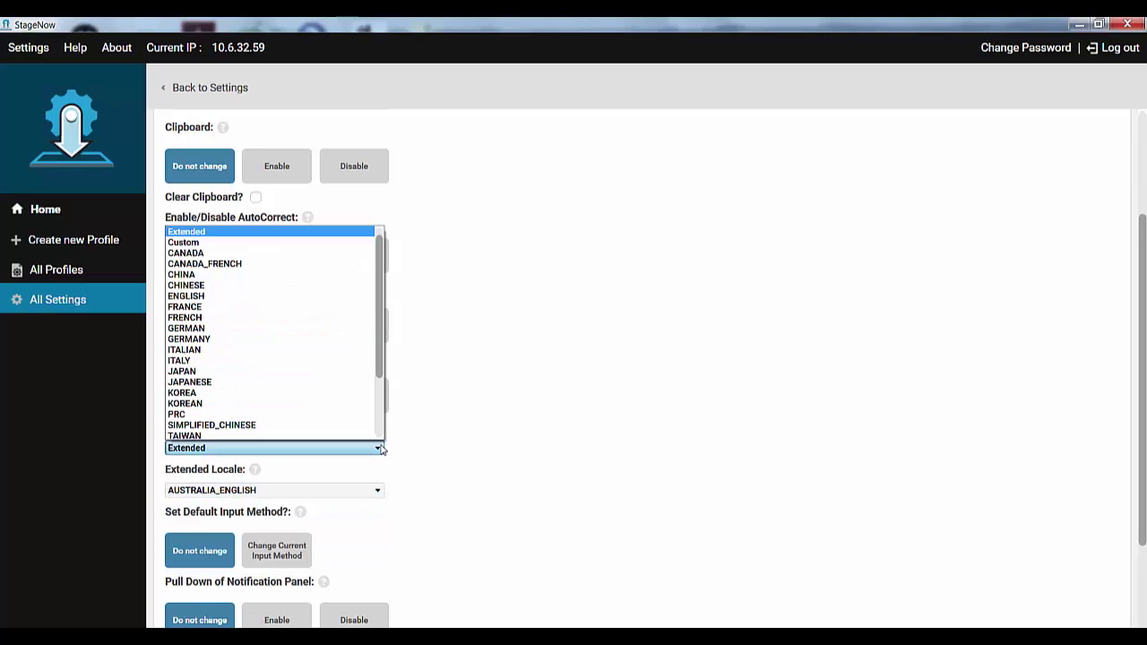
{"action": "left_click", "coordinate": [334, 242]}
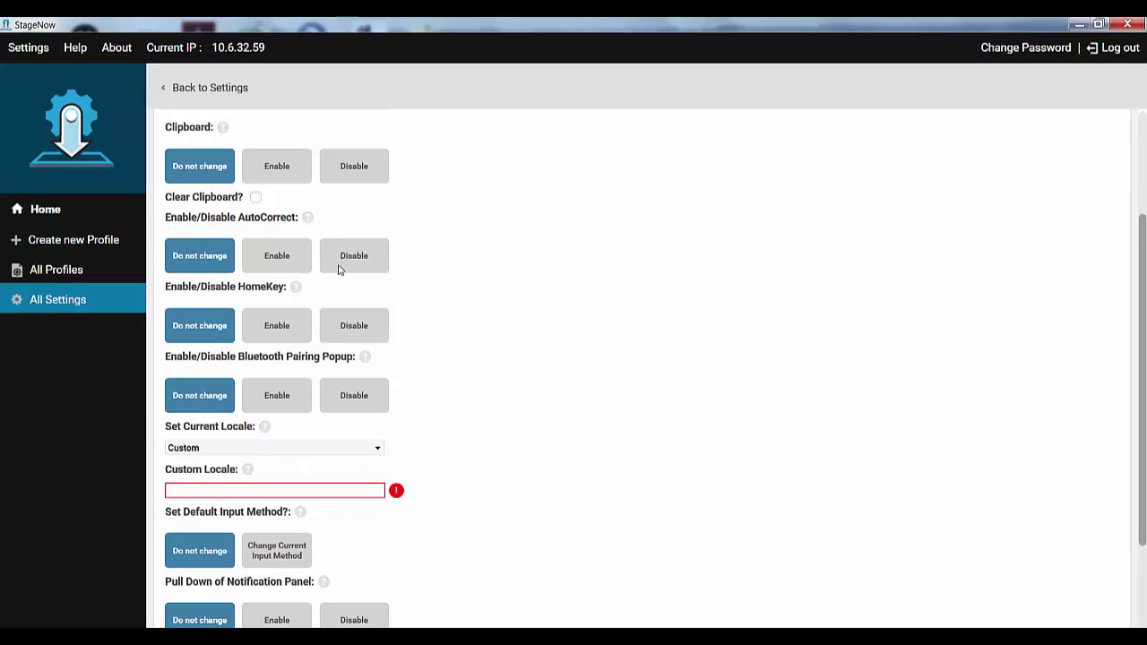
{"action": "left_click", "coordinate": [308, 491]}
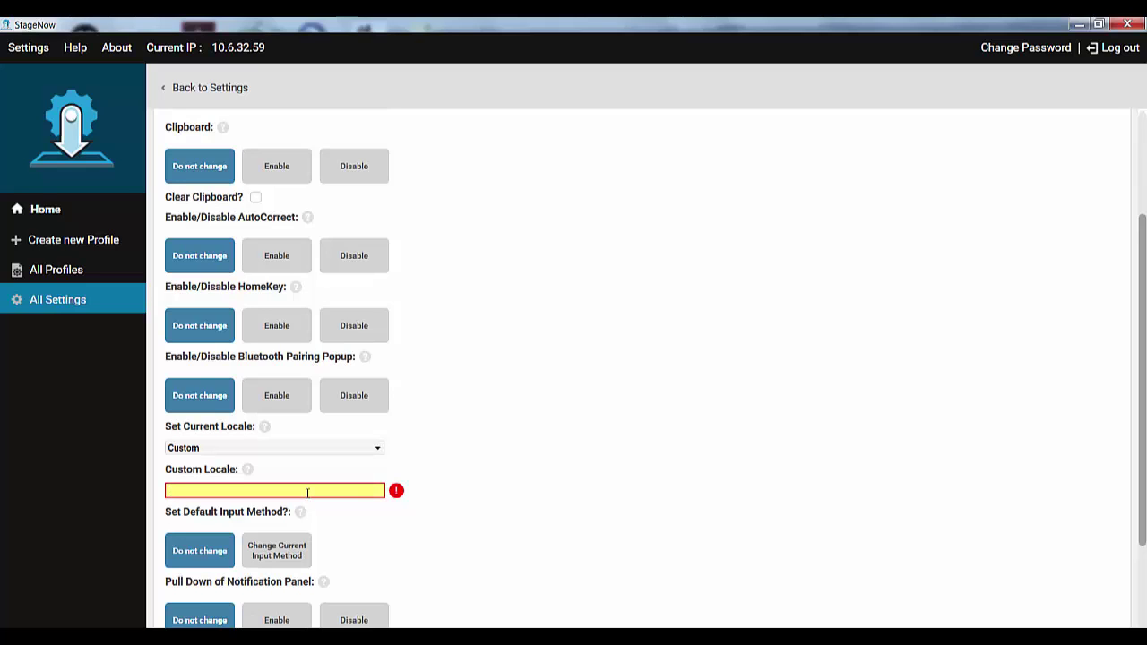
{"action": "type", "text": "de_CH"}
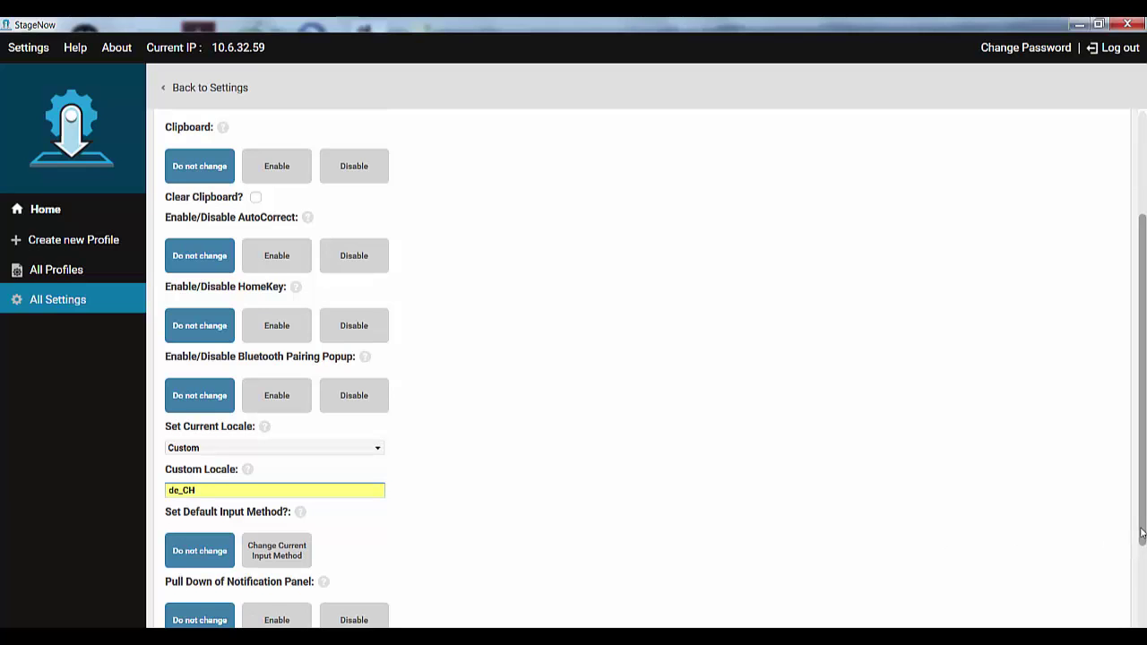
{"action": "scroll", "coordinate": [1120, 578], "scroll_direction": "down", "scroll_amount": 1}
{"action": "scroll", "coordinate": [1133, 603], "scroll_direction": "down", "scroll_amount": 1}
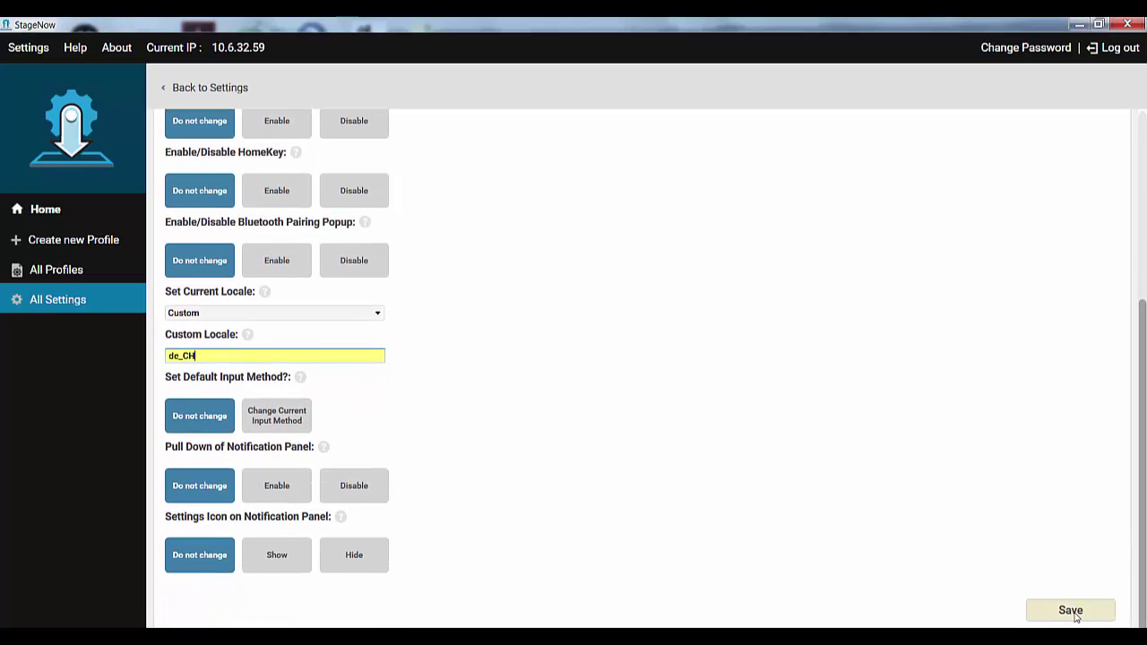
{"action": "left_click", "coordinate": [1075, 615]}
Create and save a HostsMgr setting named hostname.set with the host name MyHostName.
{"action": "left_click", "coordinate": [378, 220]}
{"action": "scroll", "coordinate": [382, 260], "scroll_direction": "down", "scroll_amount": 1}
{"action": "scroll", "coordinate": [382, 260], "scroll_direction": "down", "scroll_amount": 2}
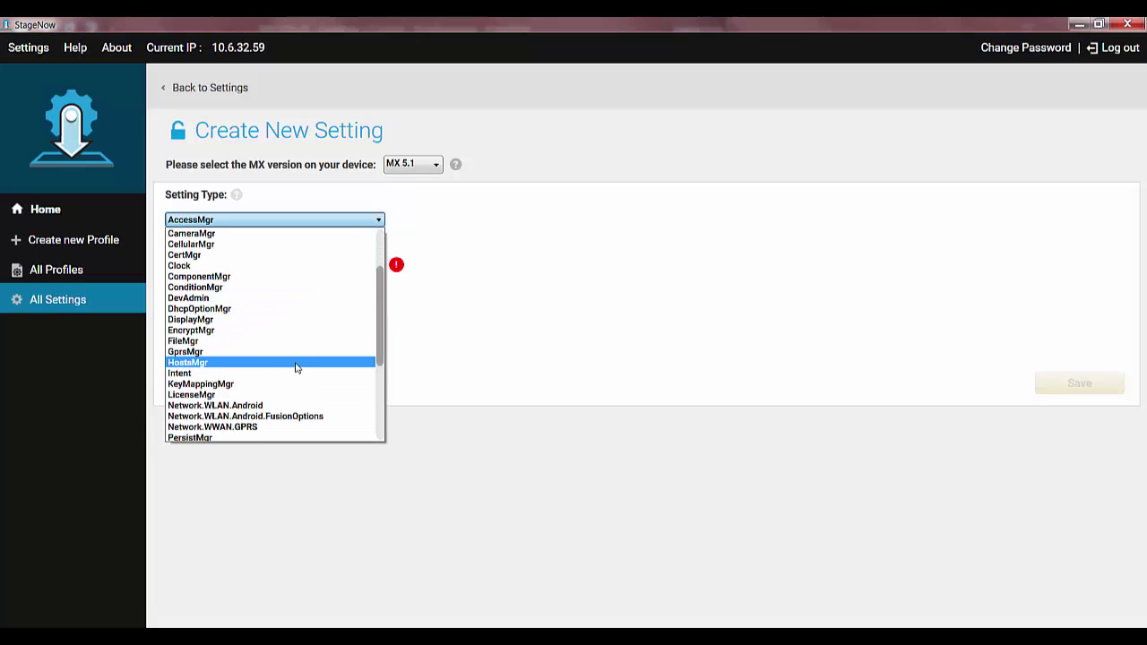
{"action": "left_click", "coordinate": [297, 362]}
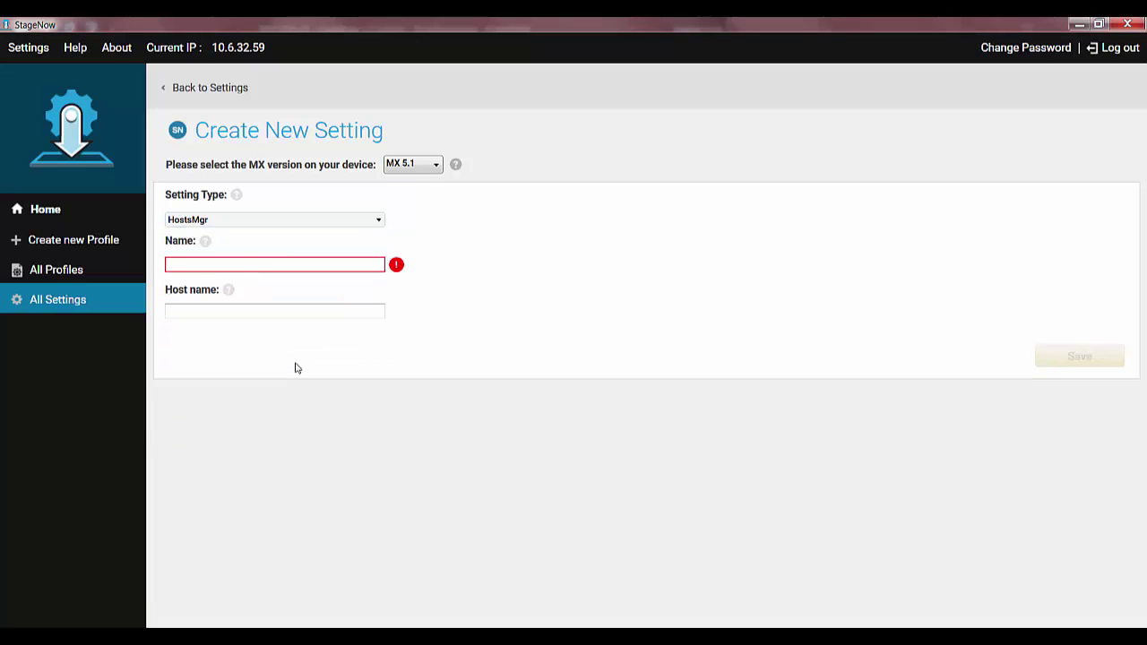
{"action": "left_click", "coordinate": [245, 264]}
{"action": "type", "text": "hostname.set"}
{"action": "left_click", "coordinate": [256, 312]}
{"action": "type", "text": "MyHostName"}
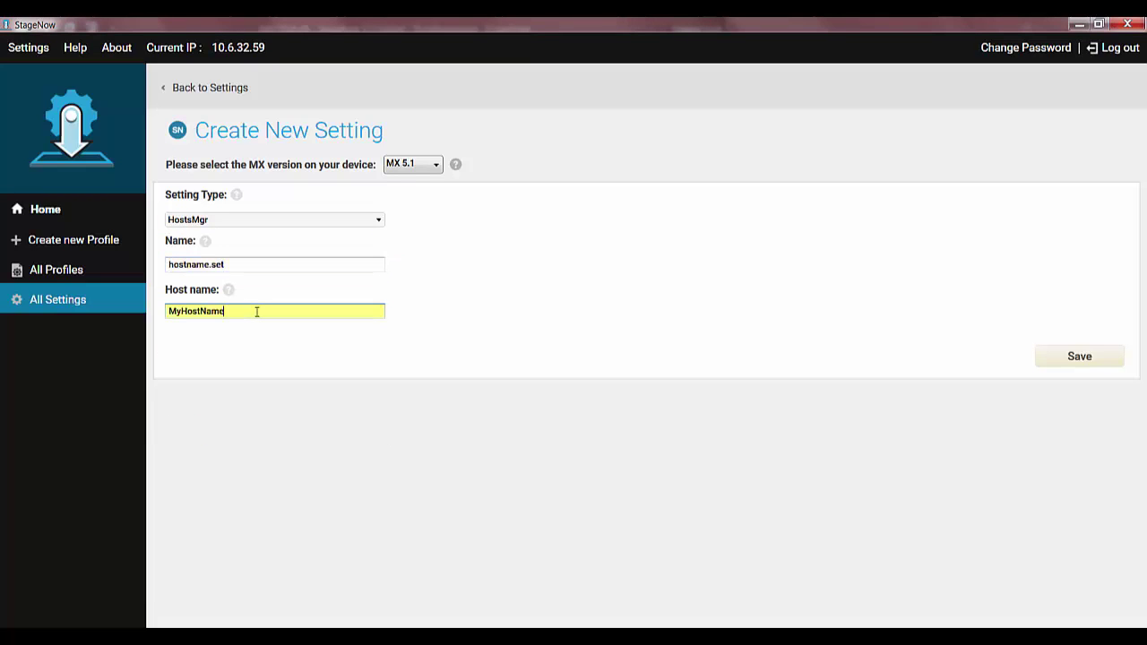
{"action": "left_click", "coordinate": [1079, 357]}
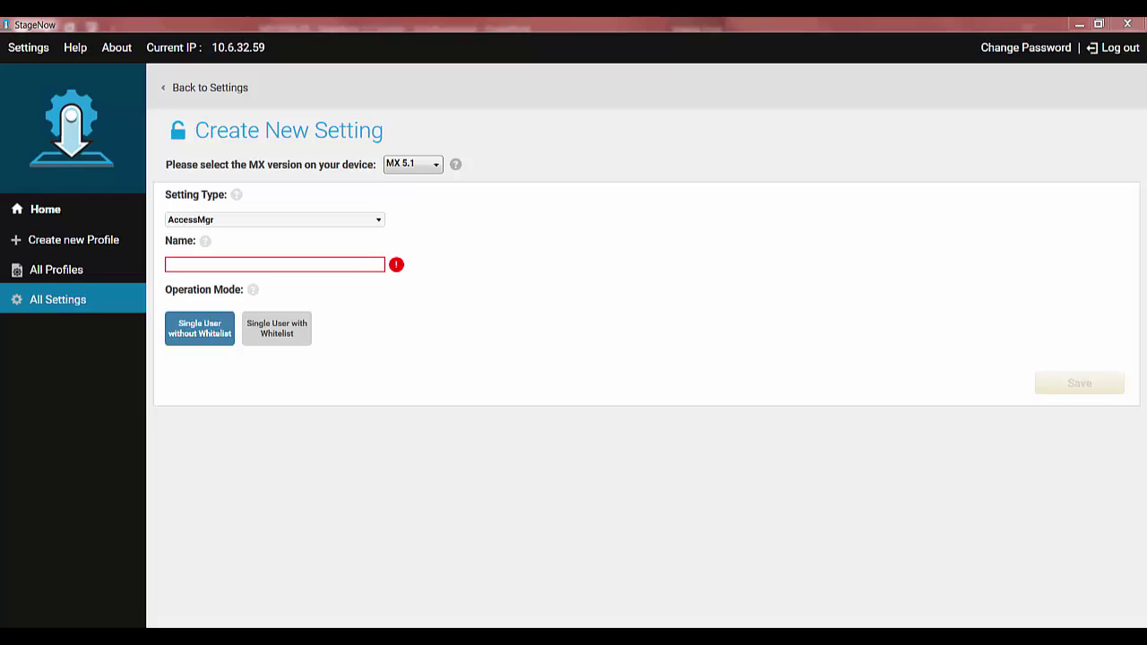
Set up an AppMgr setting named EHS.Launch that launches the application Enterprise Home Screen.
{"action": "left_click", "coordinate": [379, 218]}
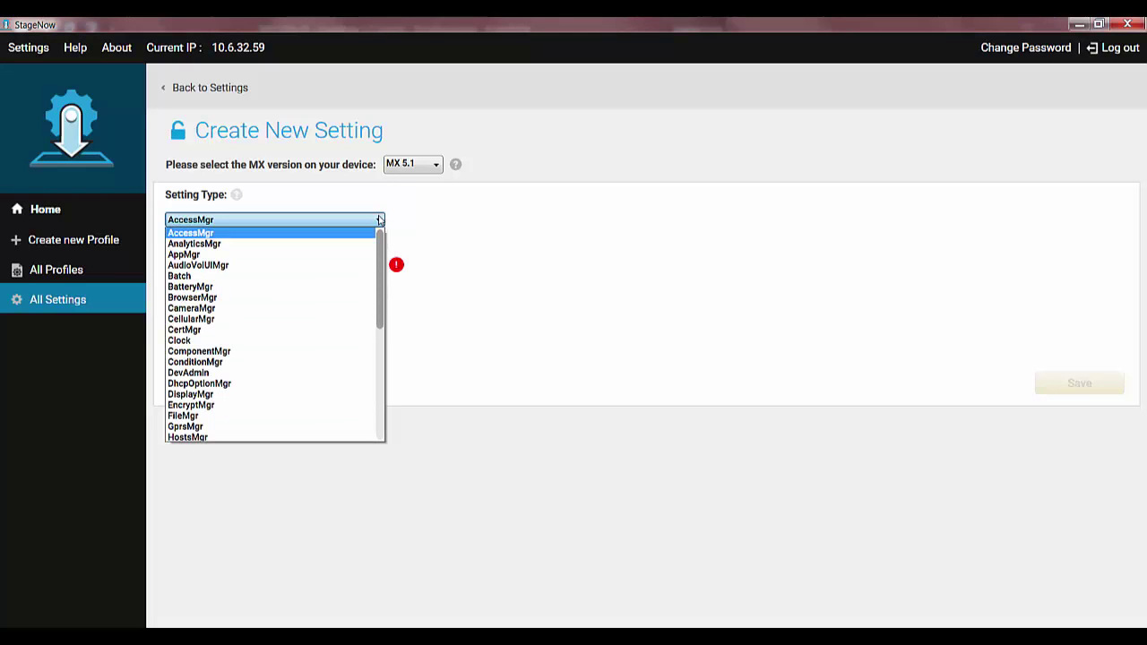
{"action": "left_click", "coordinate": [352, 254]}
{"action": "left_click", "coordinate": [336, 266]}
{"action": "type", "text": "EHS.Launch"}
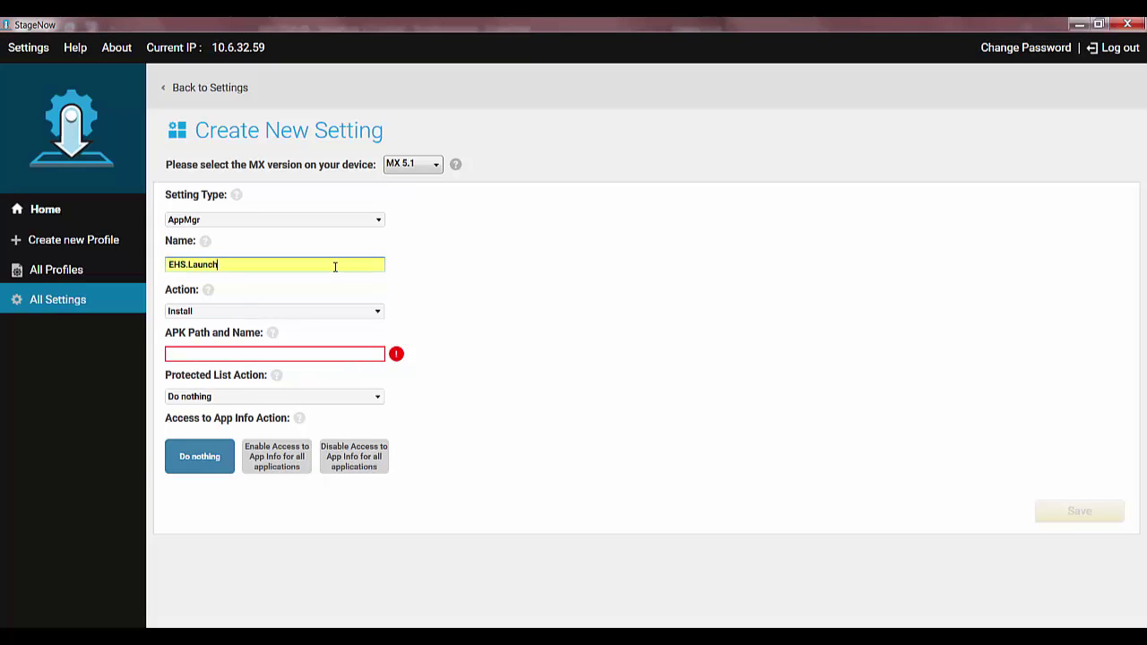
{"action": "left_click", "coordinate": [322, 310]}
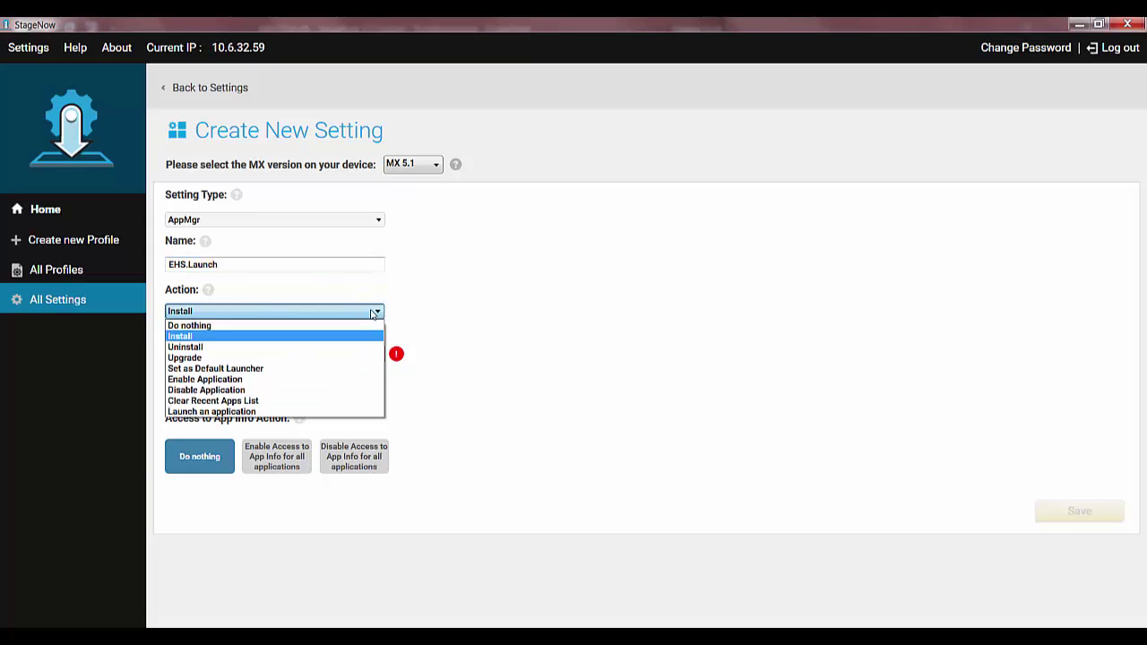
{"action": "left_click", "coordinate": [306, 414]}
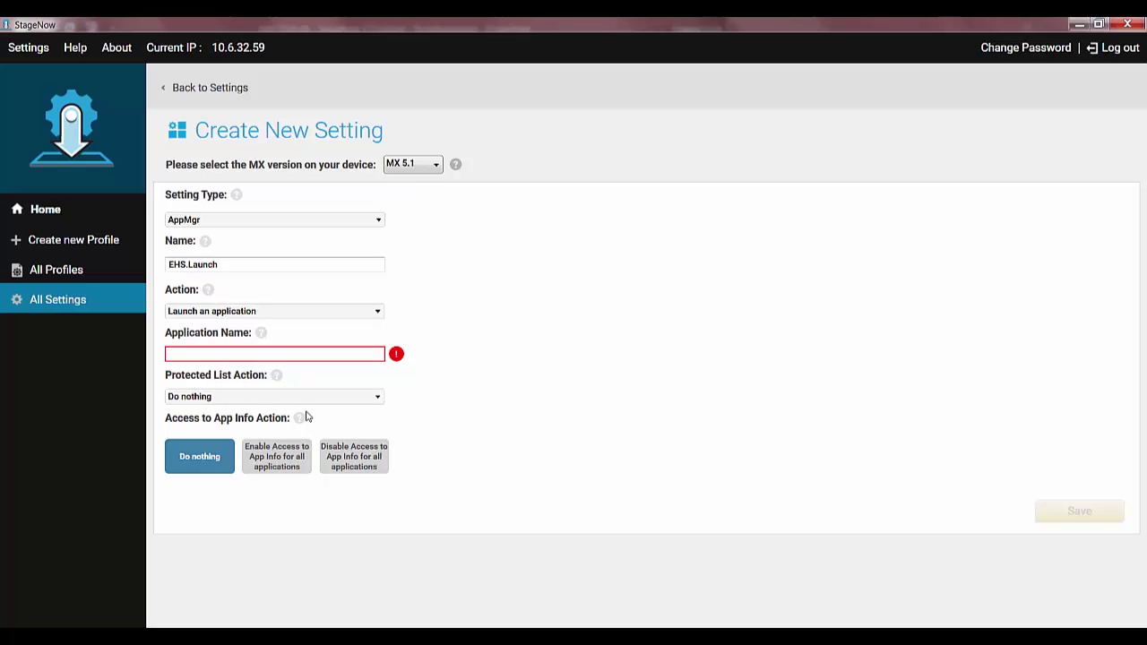
{"action": "left_click", "coordinate": [206, 356]}
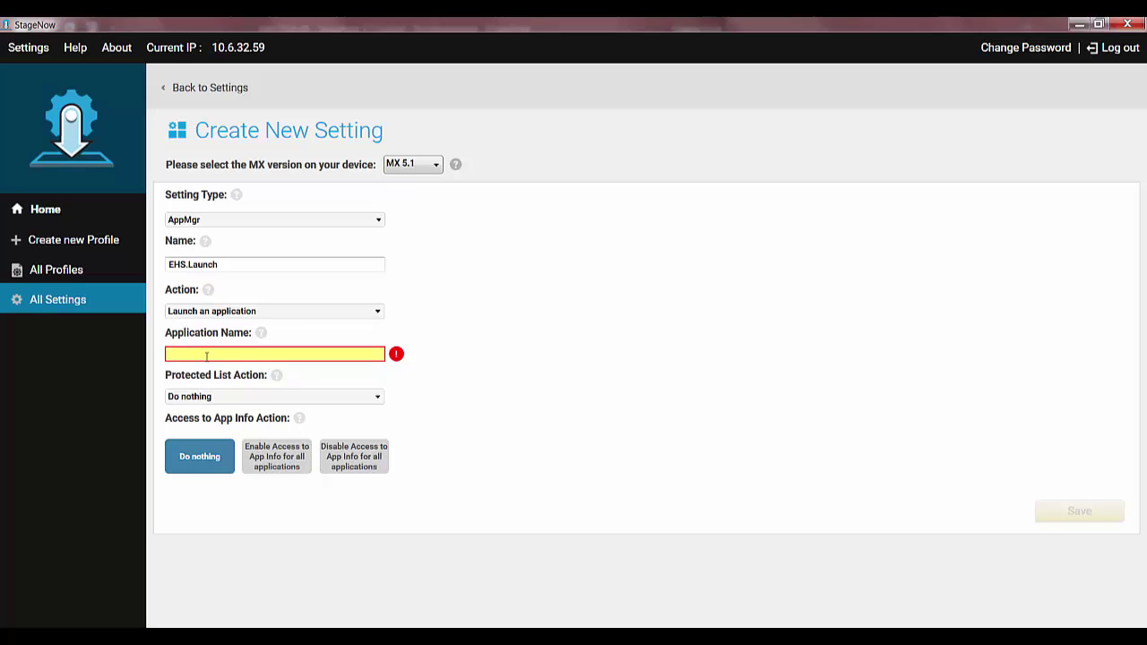
{"action": "type", "text": "Enterprise Home Screen"}
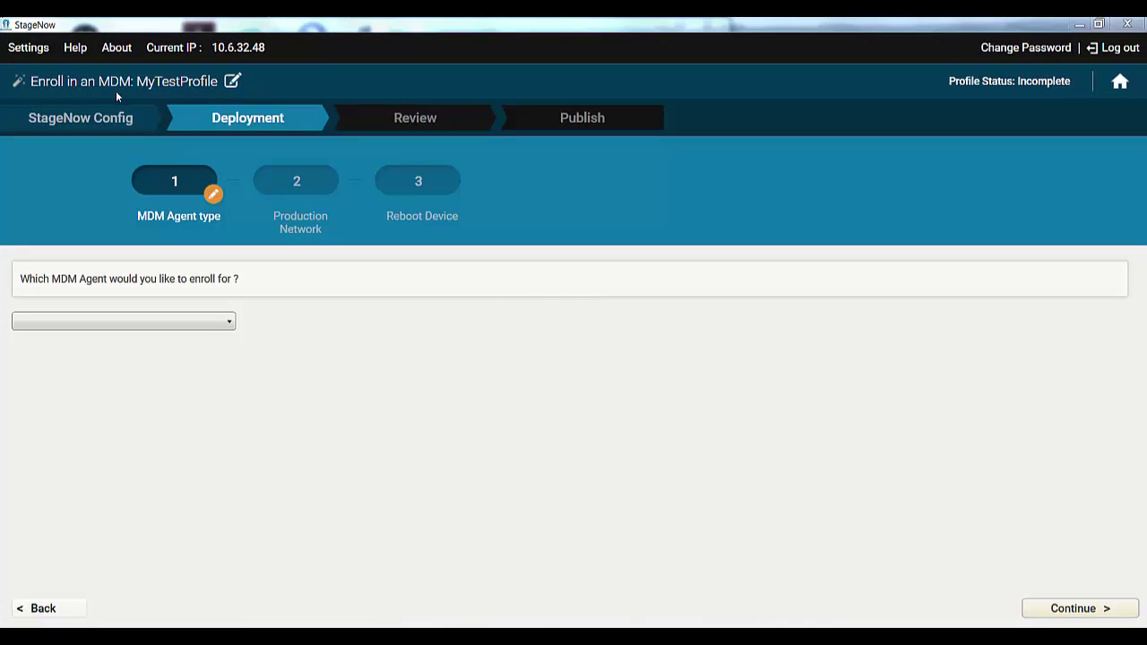
Choose Soti as the MDM agent for the MyTestProfile enrollment and proceed to its configuration.
{"action": "left_click", "coordinate": [229, 322]}
{"action": "left_click", "coordinate": [201, 353]}
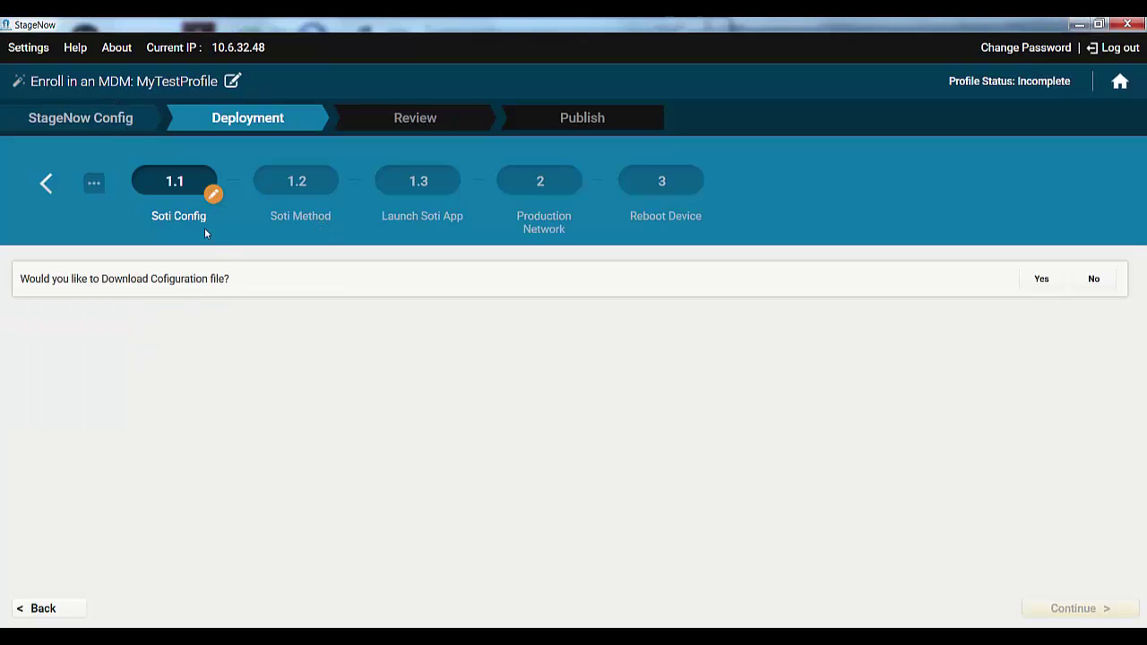